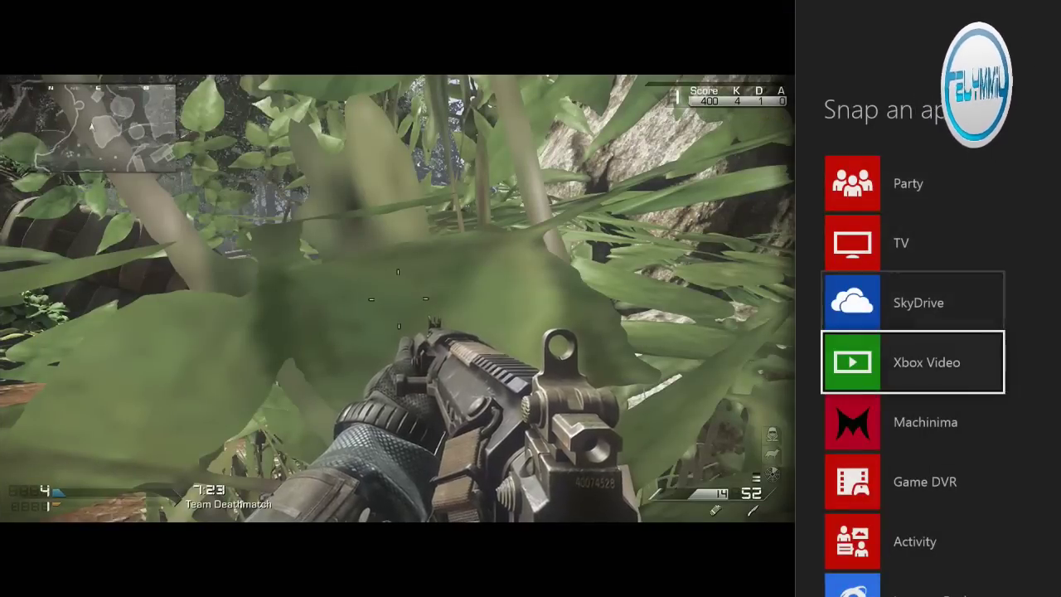
# Snap Game DVR beside the running game and start recording a new clip.
pyautogui.press('Return')
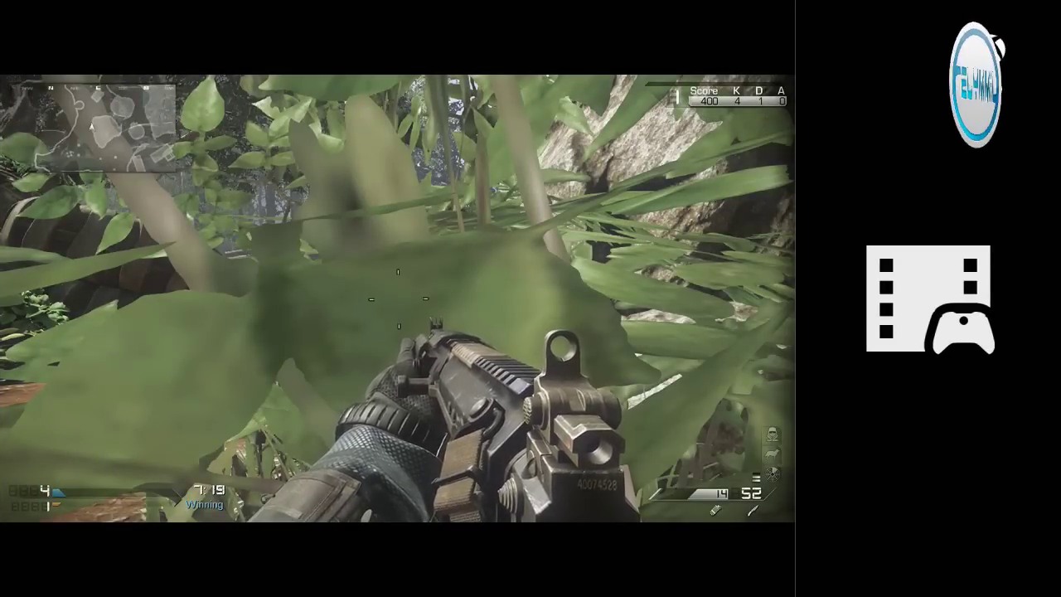
pyautogui.press('Down')
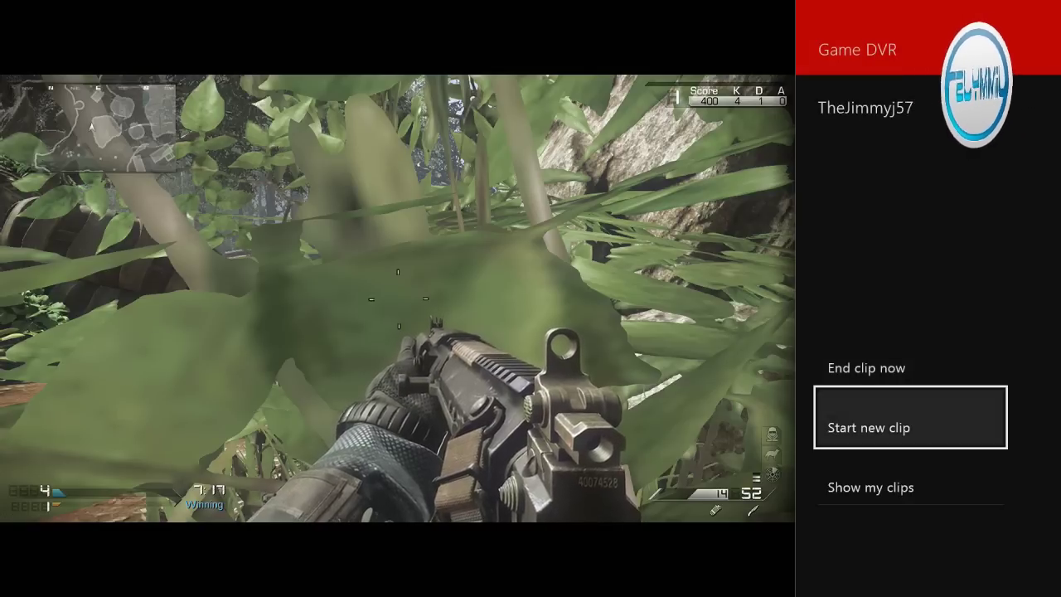
pyautogui.press('Return')
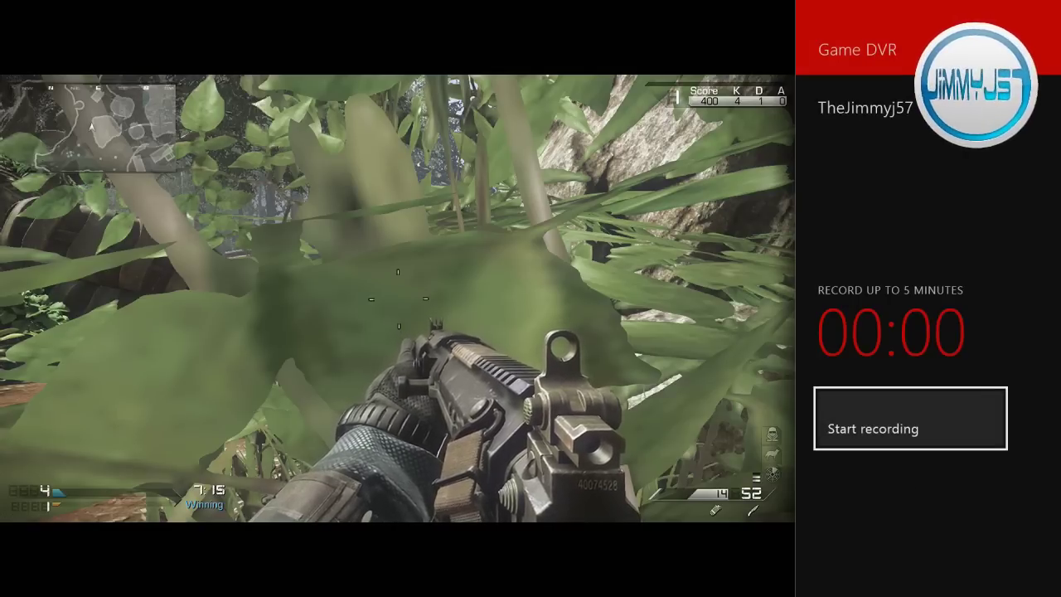
pyautogui.press('Return')
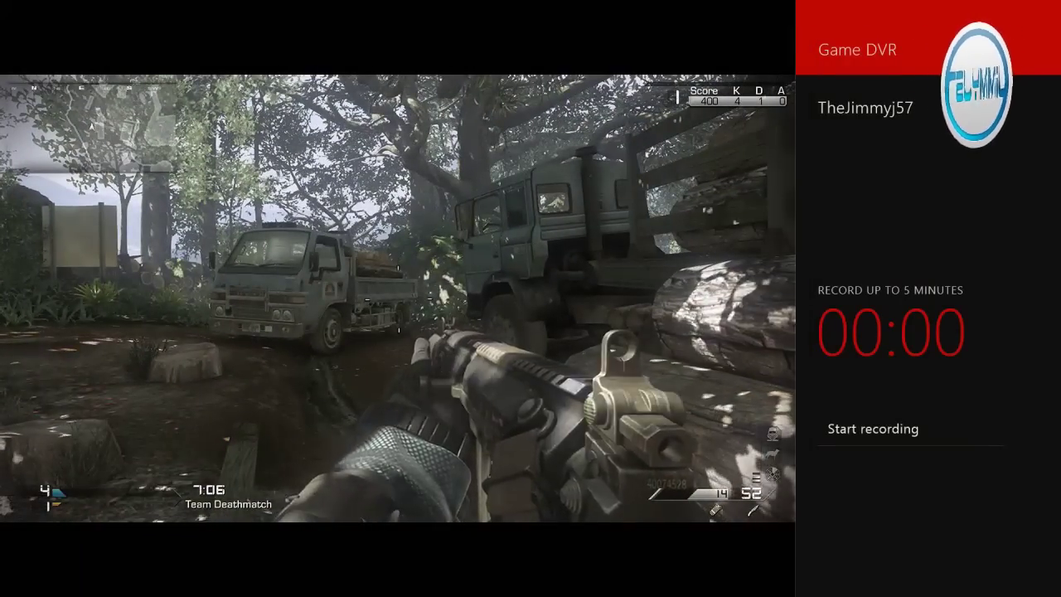
pyautogui.press('Return')
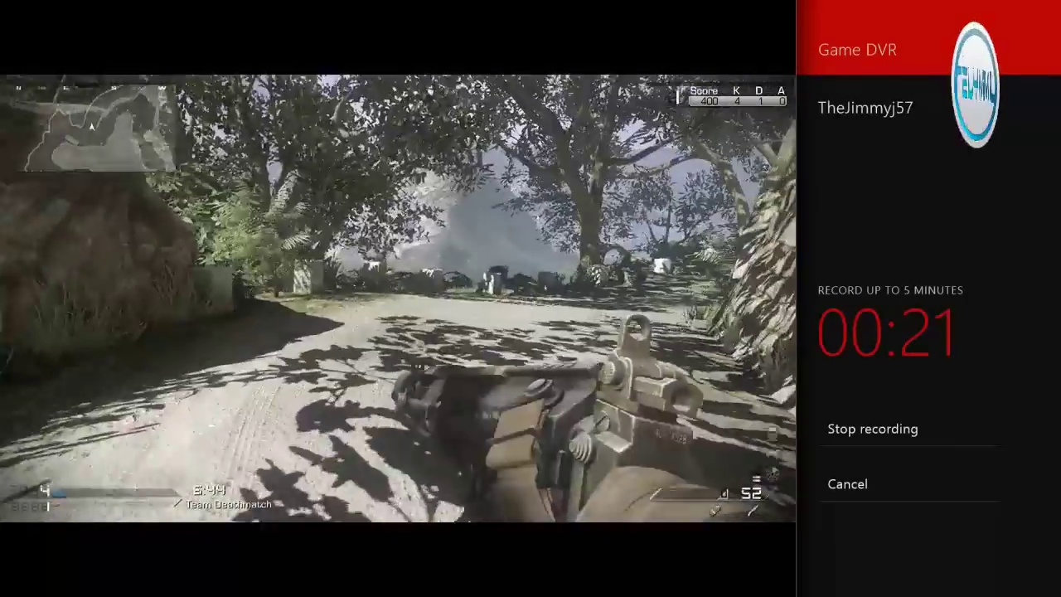
# Stop the Game DVR recording and keep the clip.
pyautogui.press('Down')
pyautogui.press('Up')
pyautogui.press('Return')
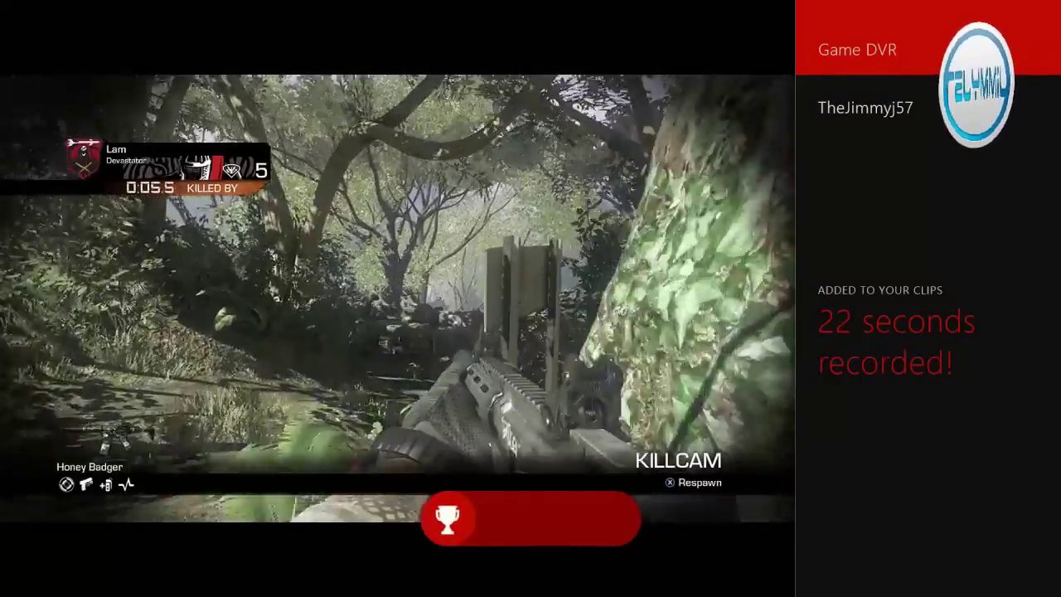
# Return to the Home screen and open Upload Studio from the pinned apps.
pyautogui.press('super')
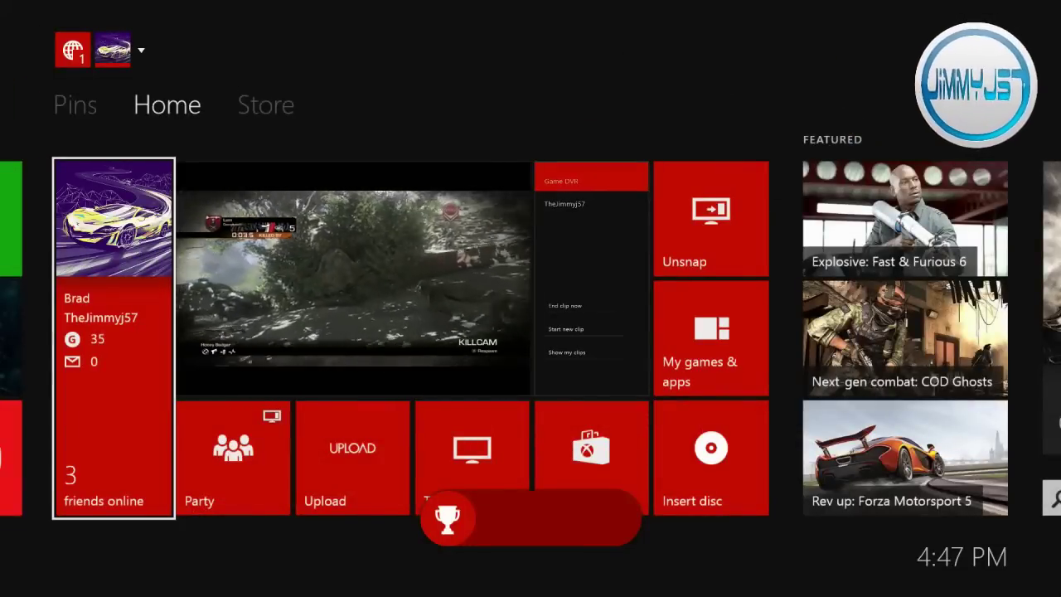
pyautogui.press('Left')
pyautogui.press('Down')
pyautogui.press('Left')
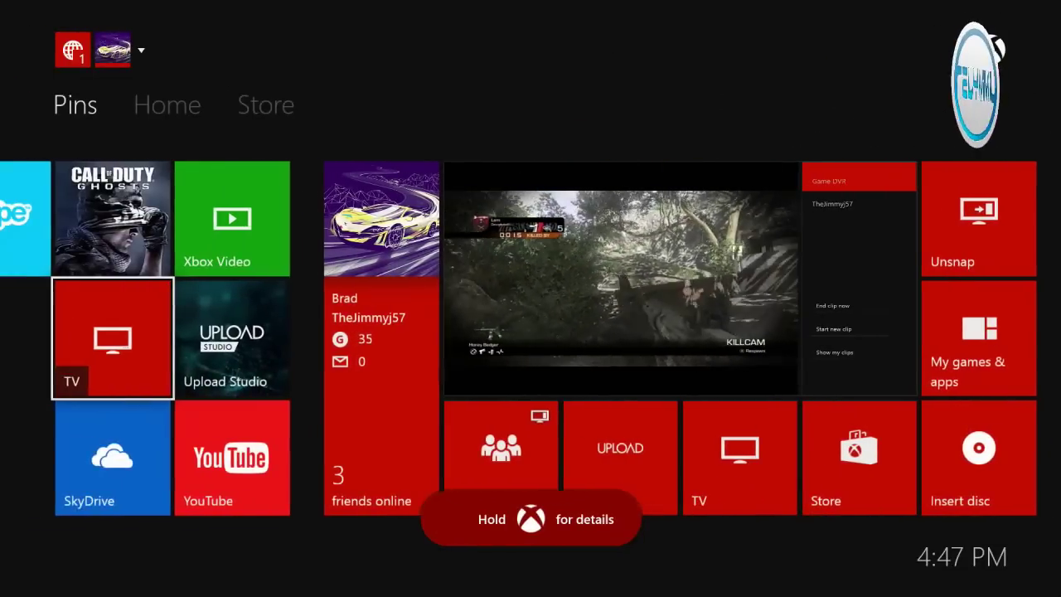
pyautogui.press('Right')
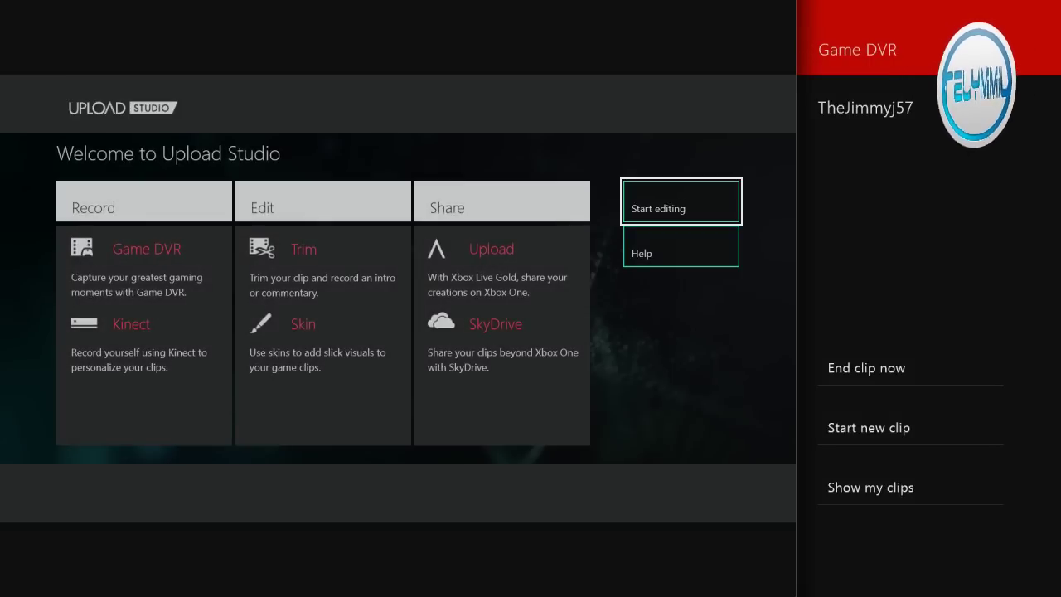
# Unsnap Game DVR and bring Upload Studio back to full screen.
pyautogui.press('Right')
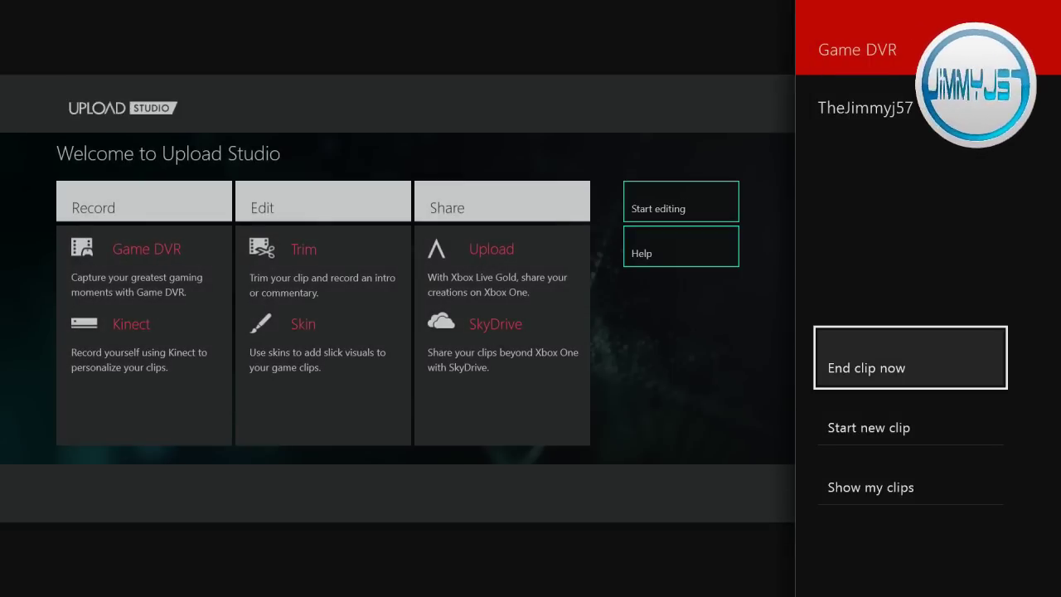
pyautogui.press('super')
pyautogui.press('Return')
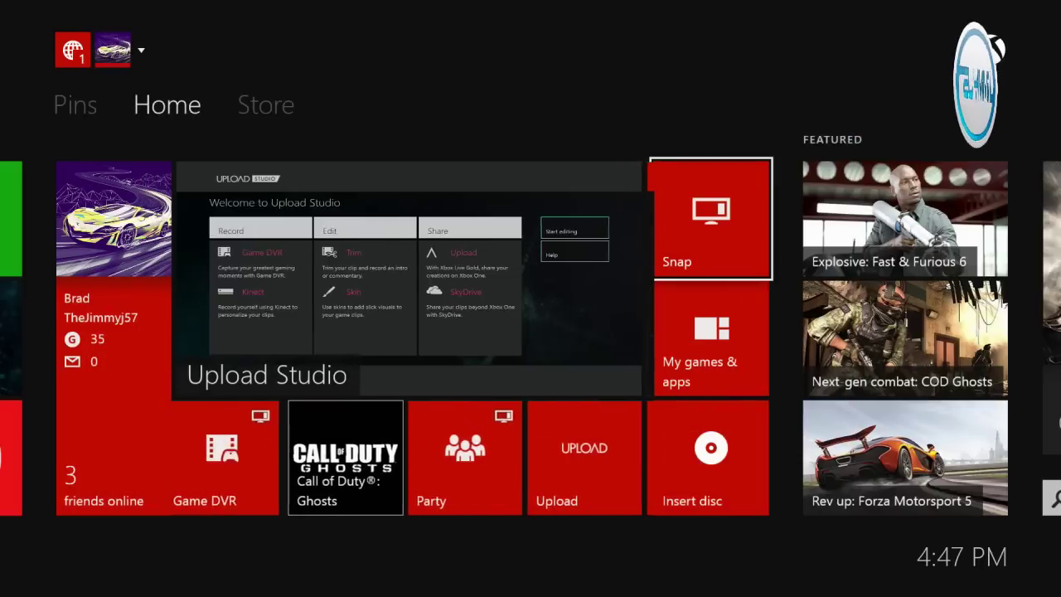
pyautogui.press('Left')
pyautogui.press('Return')
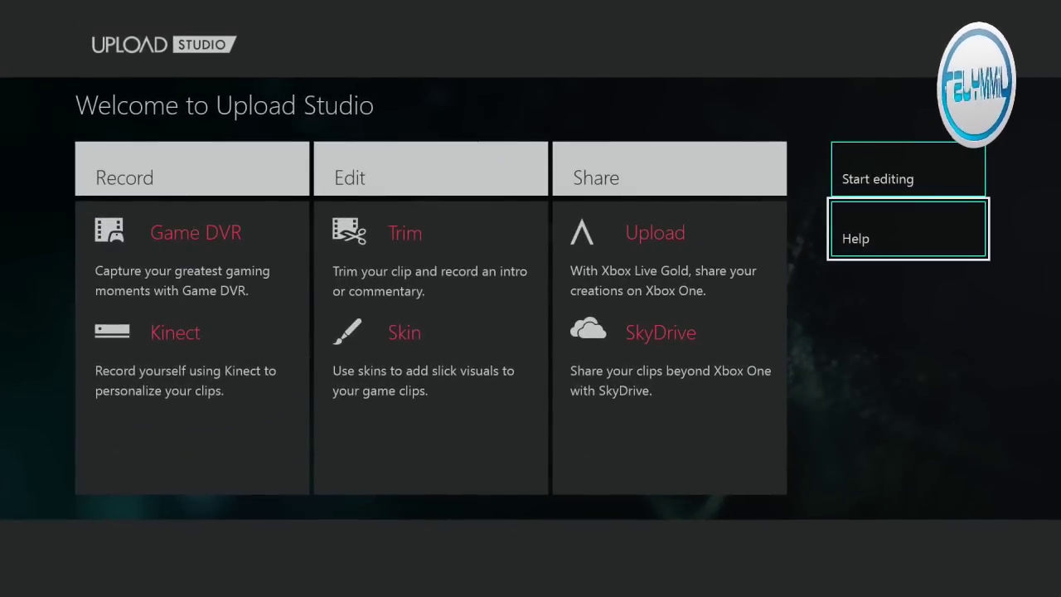
pyautogui.press('Up')
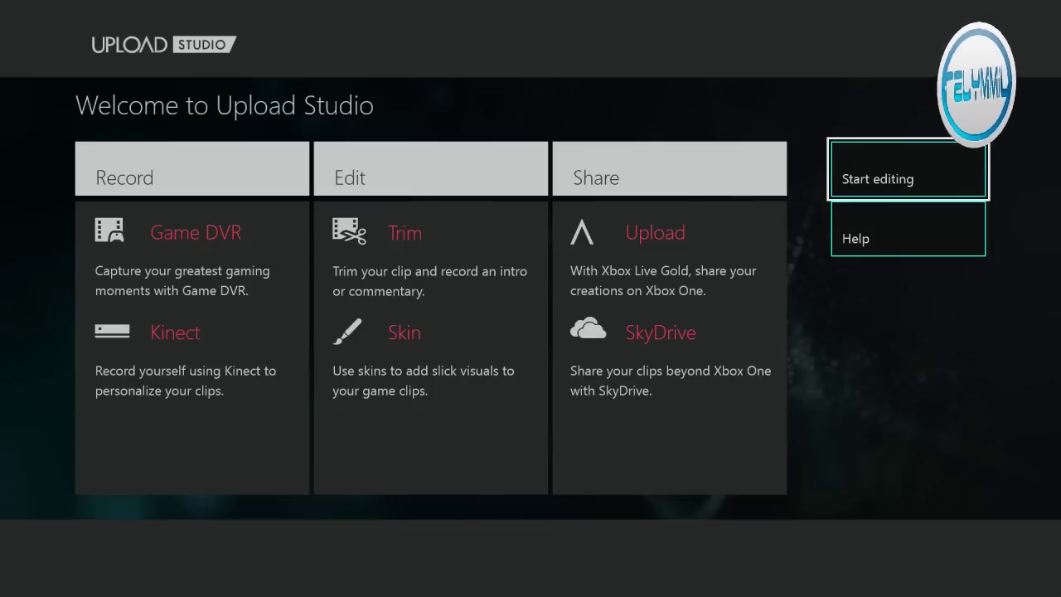
pyautogui.press('Down')
pyautogui.press('Up')
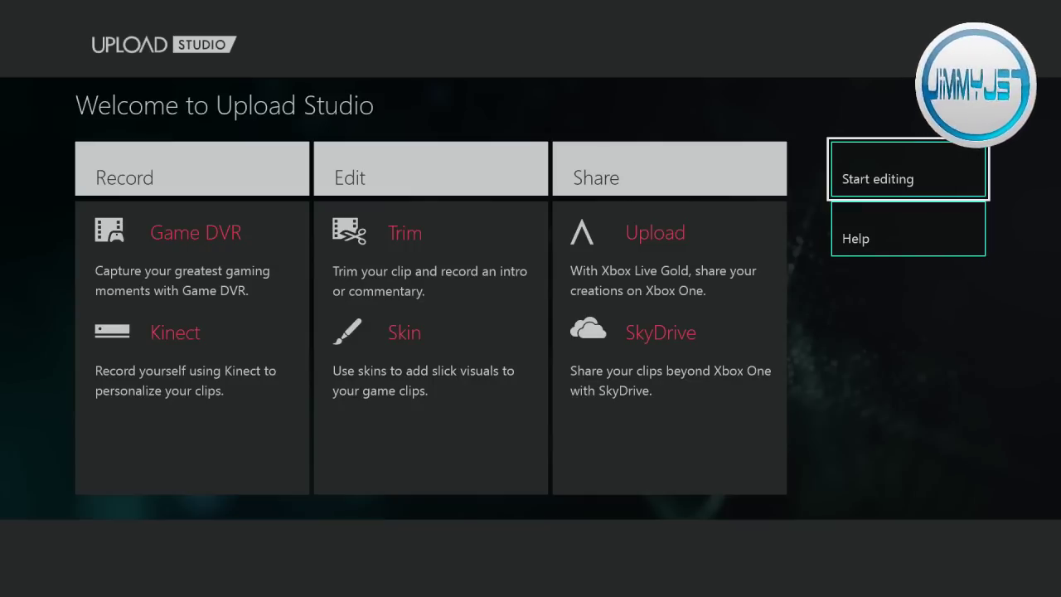
pyautogui.press('Down')
pyautogui.press('Up')
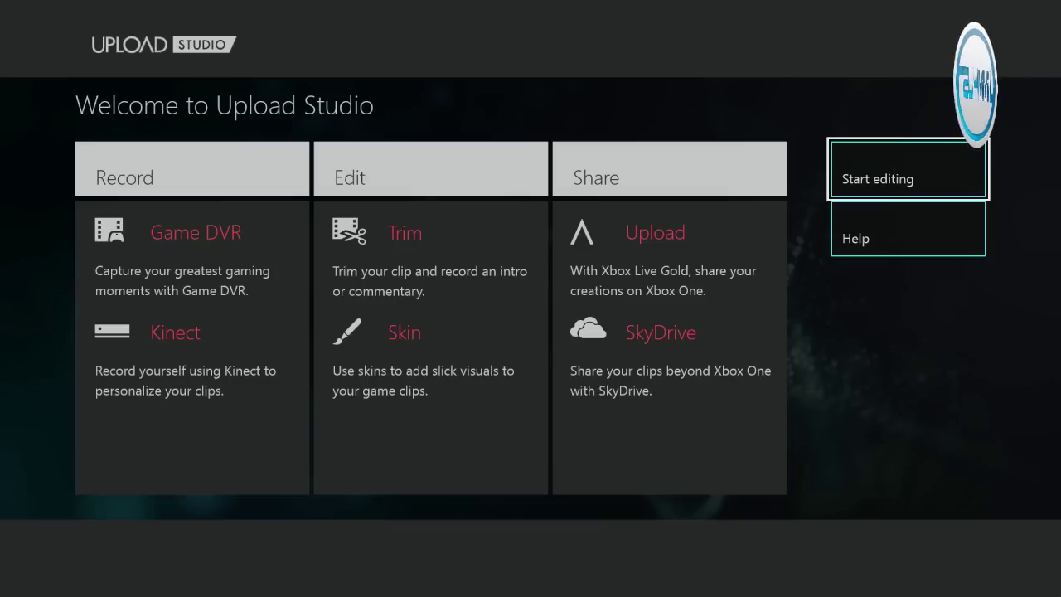
# Start editing a new project, look through the available templates and choose the Just trim template.
pyautogui.press('Return')
pyautogui.press('Right')
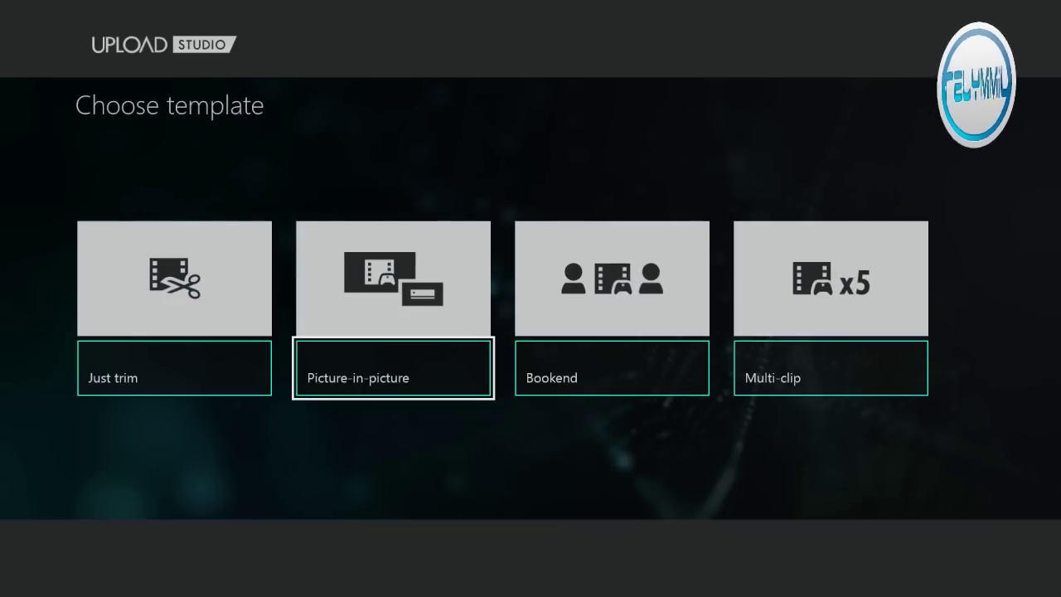
pyautogui.press('Right')
pyautogui.press('Right')
pyautogui.press('Left')
pyautogui.press('Left')
pyautogui.press('Right')
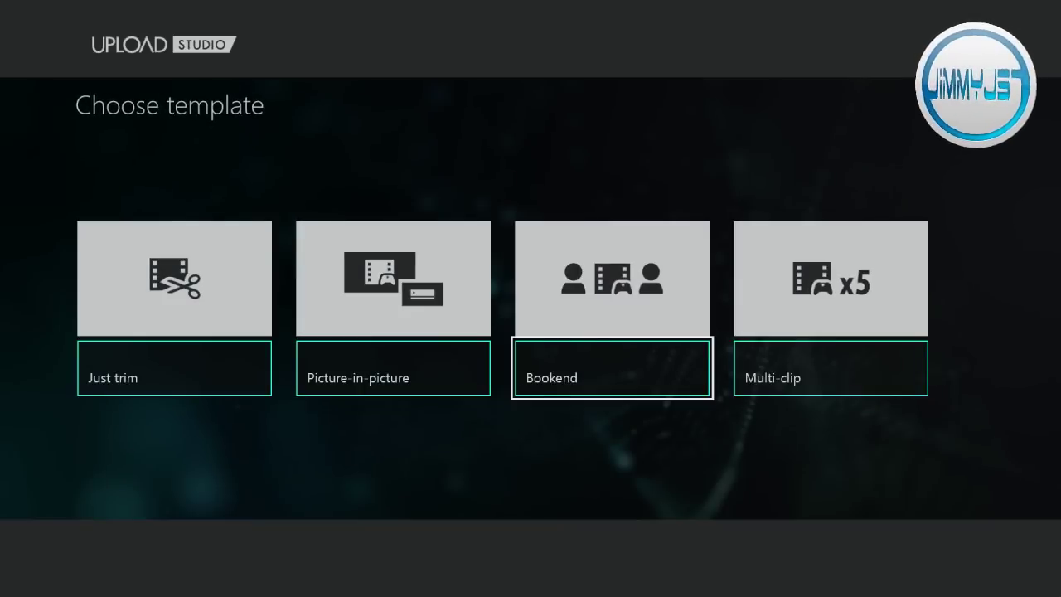
pyautogui.press('Right')
pyautogui.press('Left')
pyautogui.press('Left')
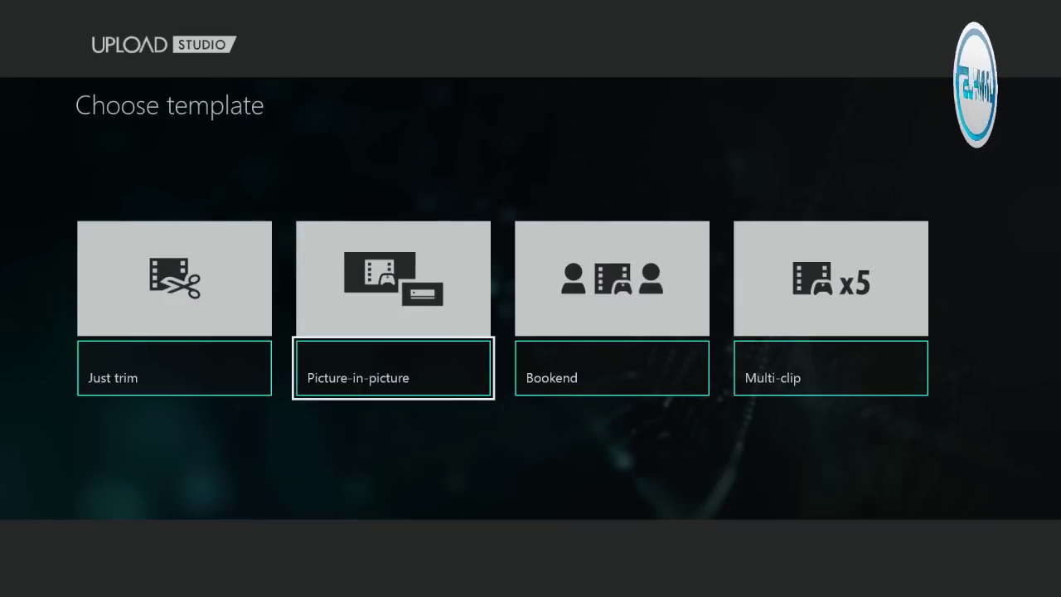
pyautogui.press('Left')
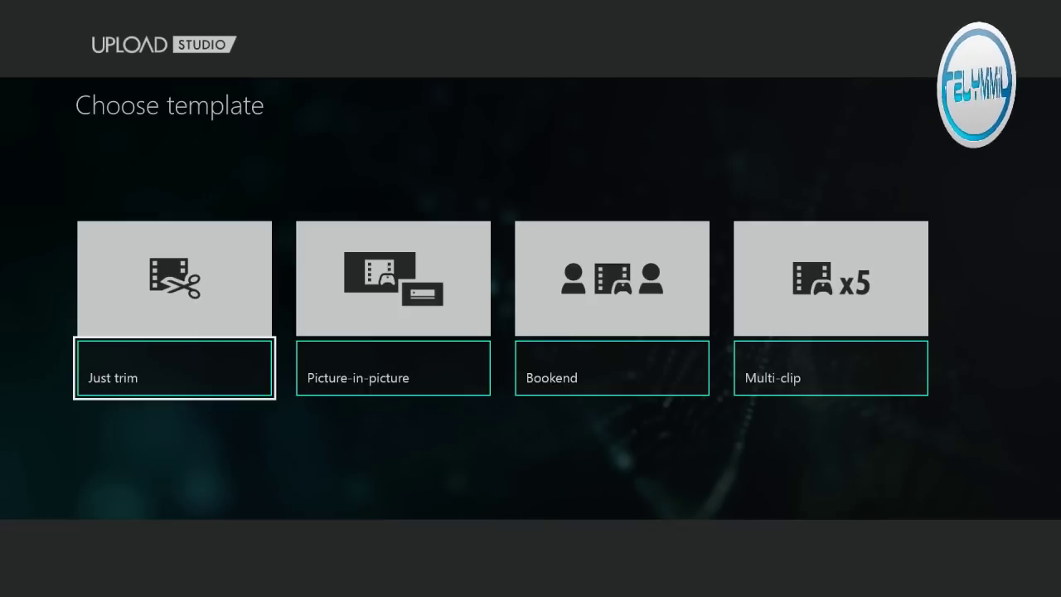
pyautogui.press('Return')
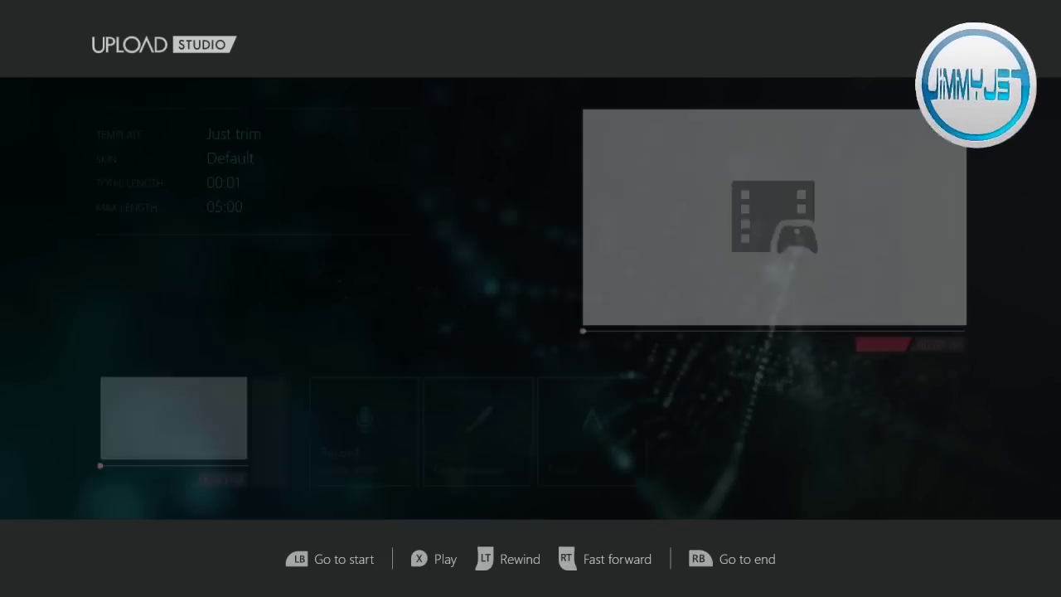
# Add today's recorded Call of Duty clip to the Just trim project.
pyautogui.press('Up')
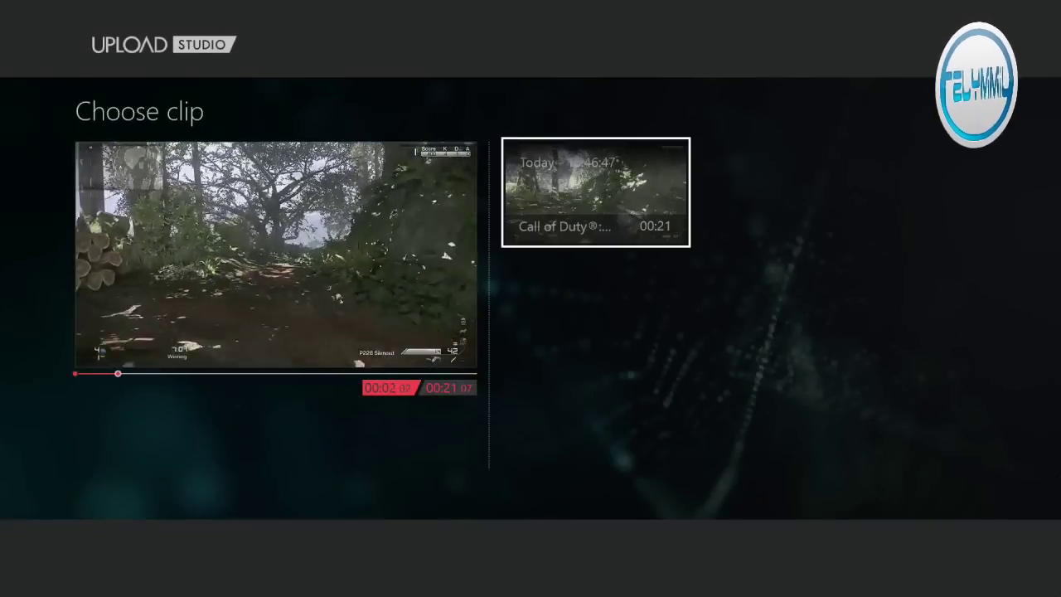
pyautogui.press('Return')
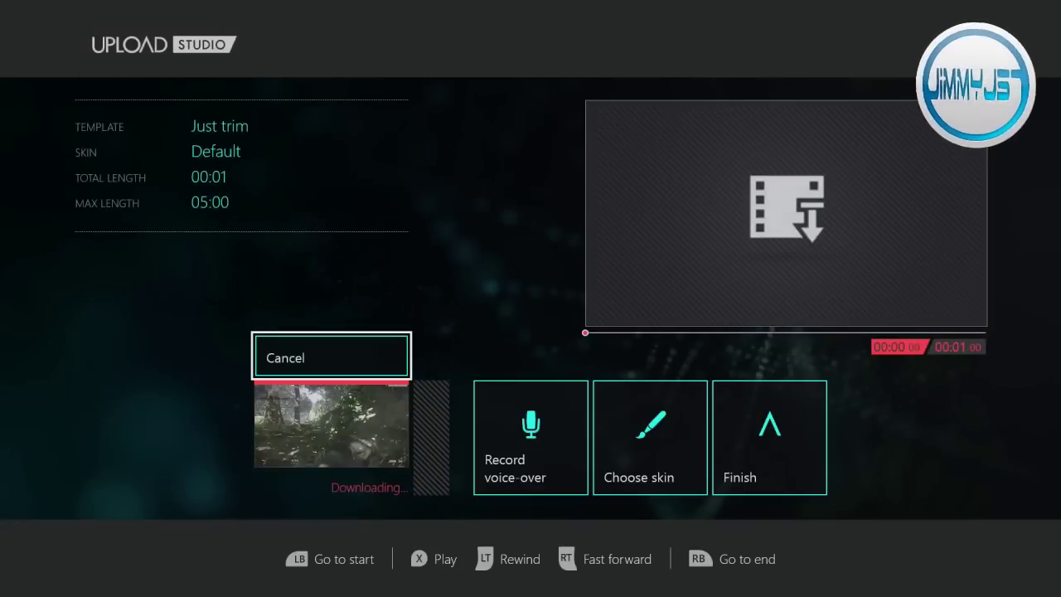
pyautogui.press('Right')
pyautogui.press('Right')
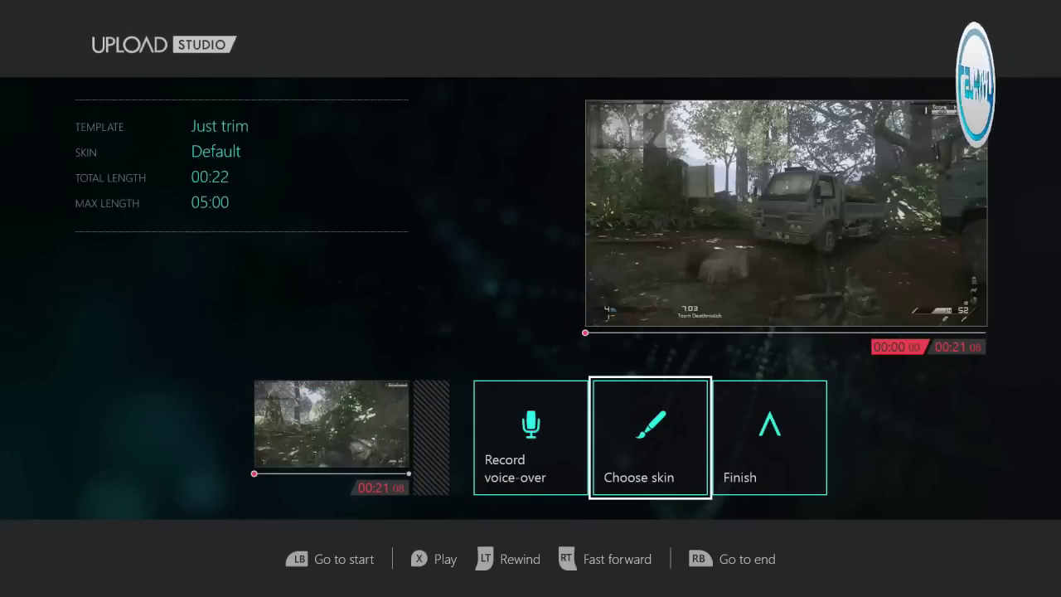
pyautogui.press('Left')
pyautogui.press('Right')
pyautogui.press('Left')
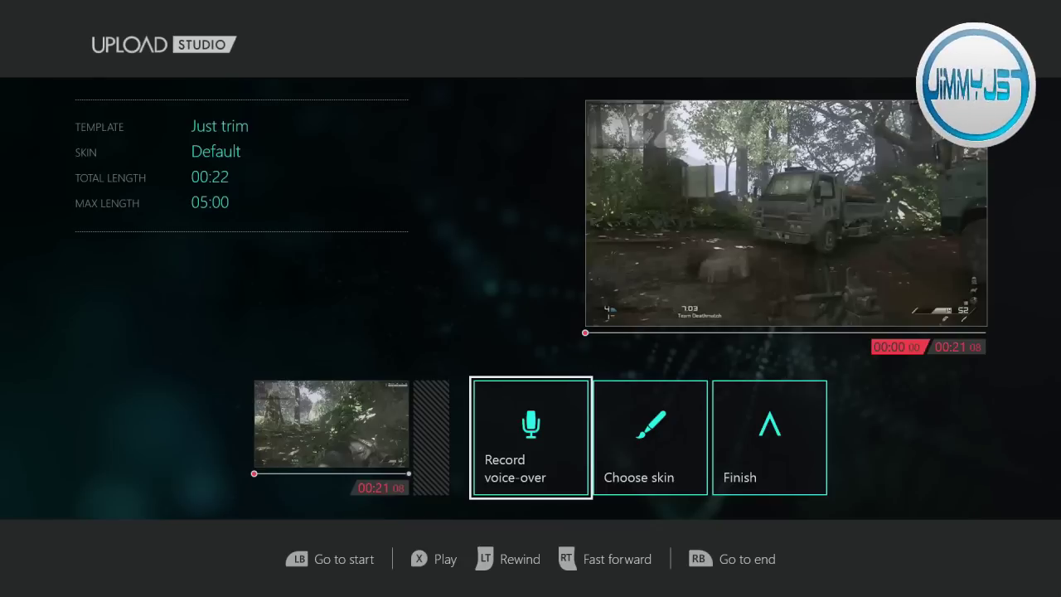
pyautogui.press('Right')
pyautogui.press('Left')
pyautogui.press('Right')
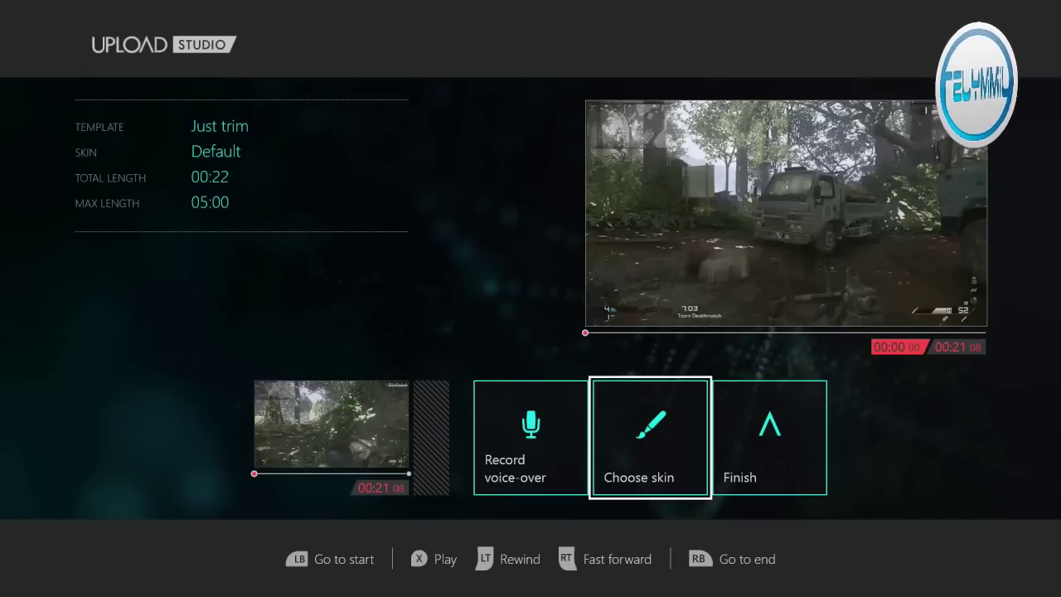
# Browse the available clip skins and return to the project without choosing one.
pyautogui.press('Return')
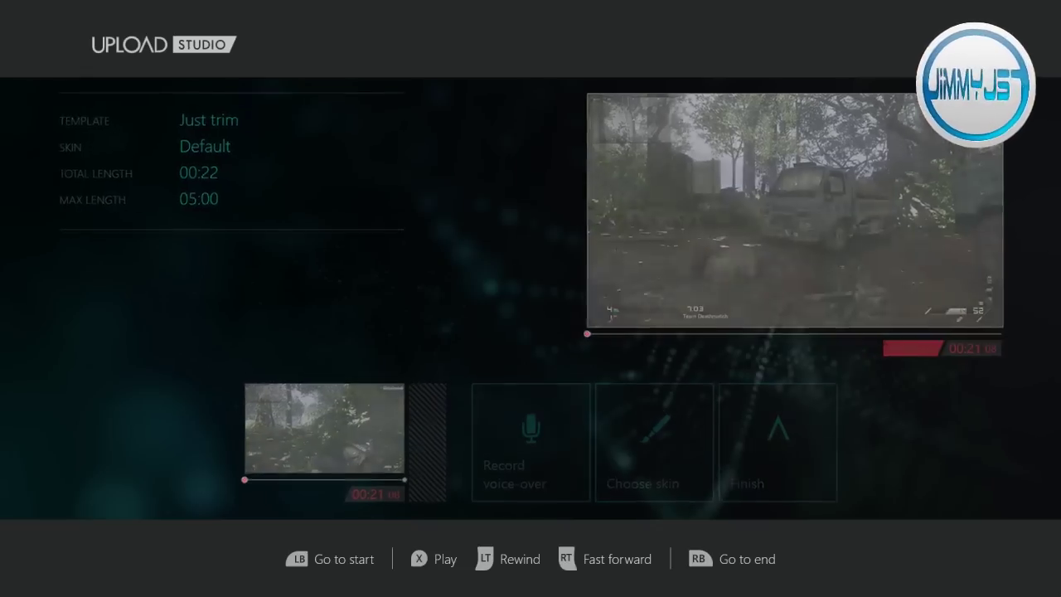
pyautogui.press('Right')
pyautogui.press('Right')
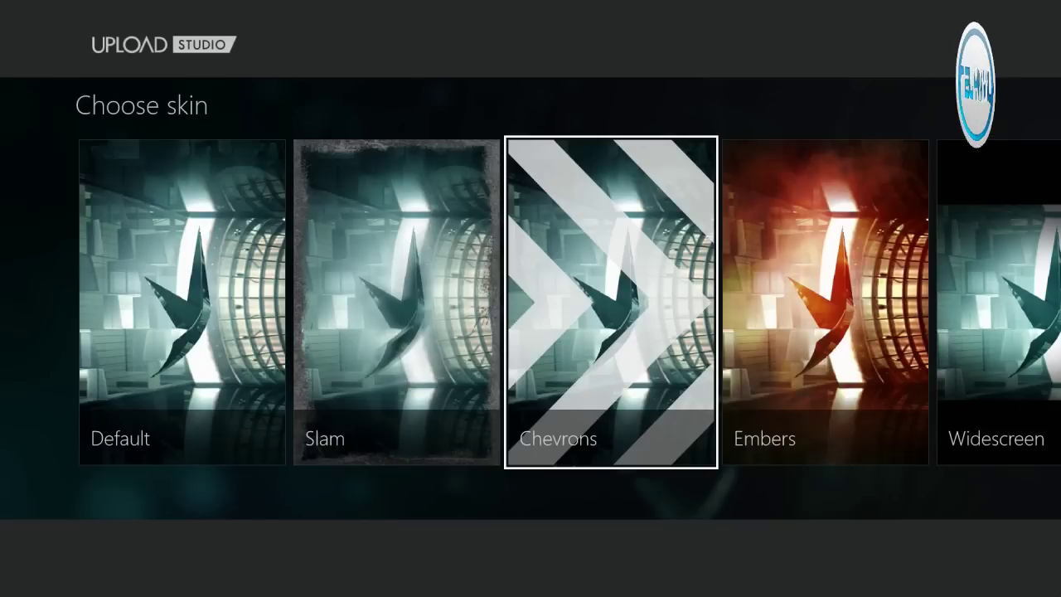
pyautogui.press('Left')
pyautogui.press('Right')
pyautogui.press('Right')
pyautogui.press('Right')
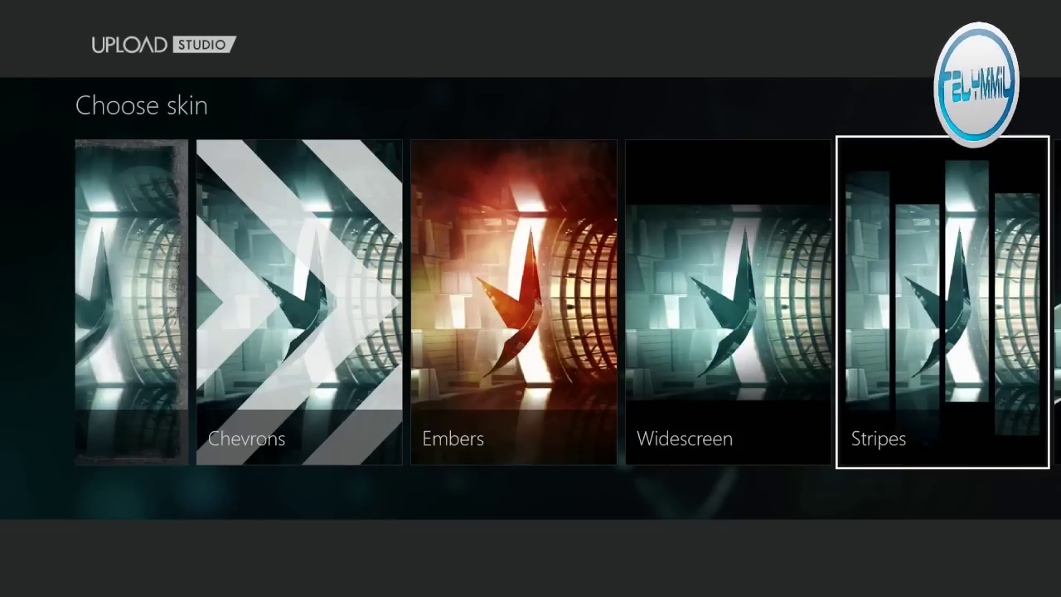
pyautogui.press('Right')
pyautogui.press('Escape')
# Finish editing the project and set the clip's tag to Epic fail.
pyautogui.press('Right')
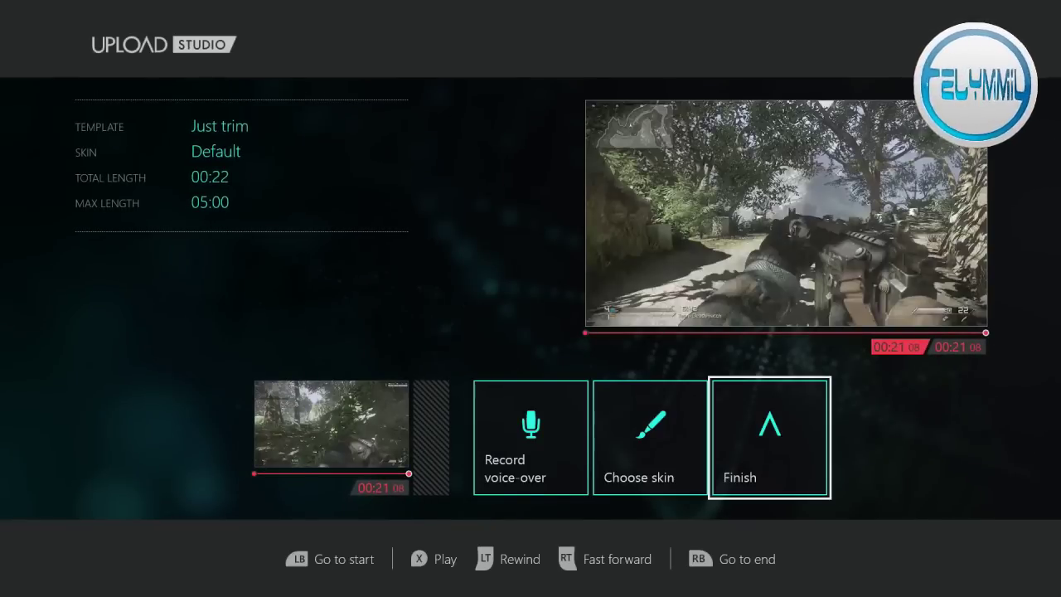
pyautogui.press('Return')
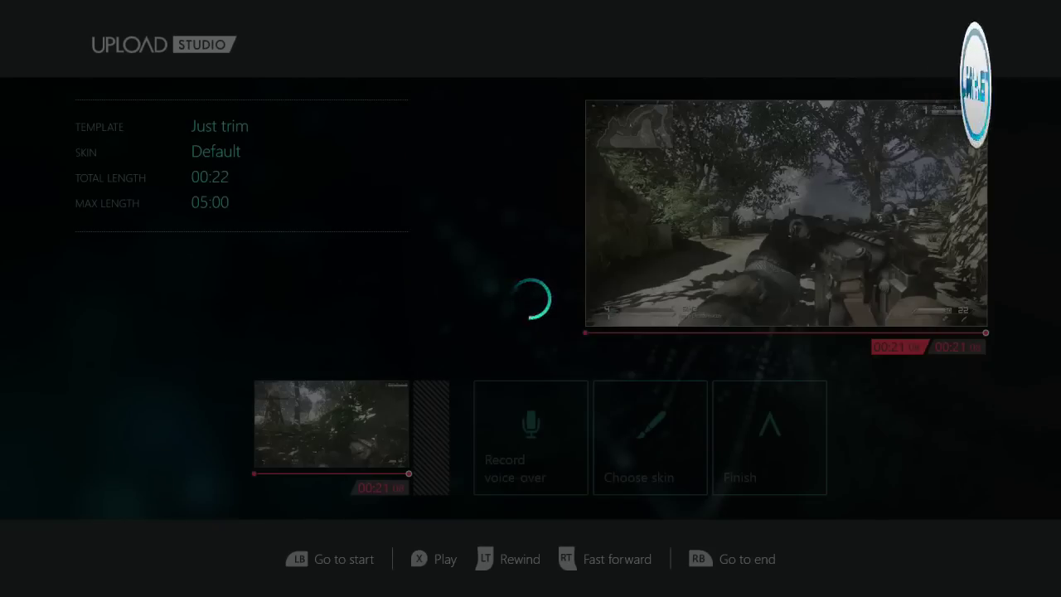
pyautogui.press('Right')
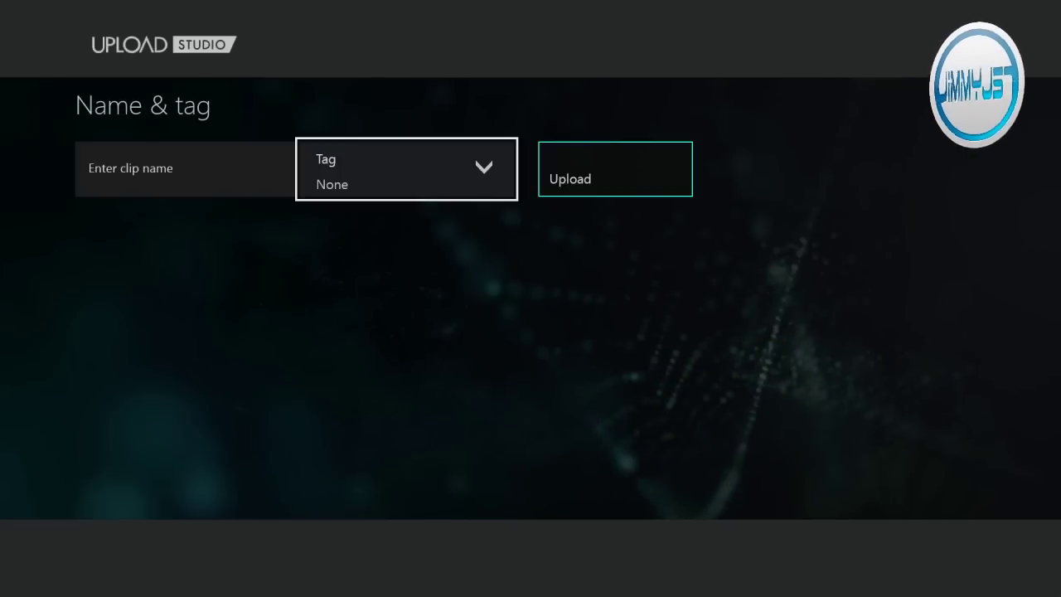
pyautogui.press('Left')
pyautogui.press('Right')
pyautogui.press('Return')
pyautogui.press('Down')
pyautogui.press('Down')
pyautogui.press('Down')
pyautogui.press('Down')
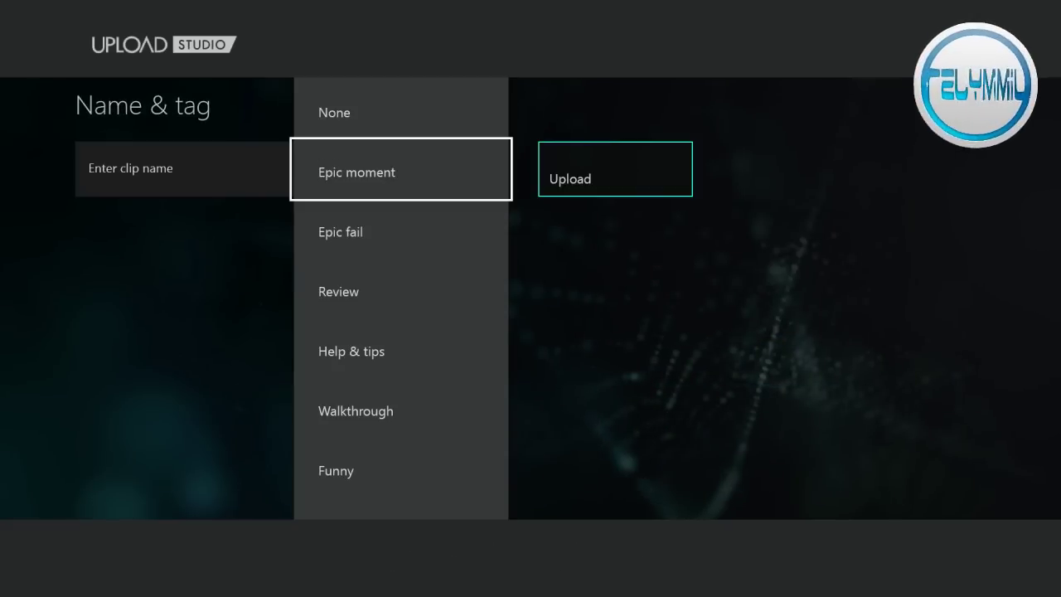
pyautogui.press('Up')
pyautogui.press('Up')
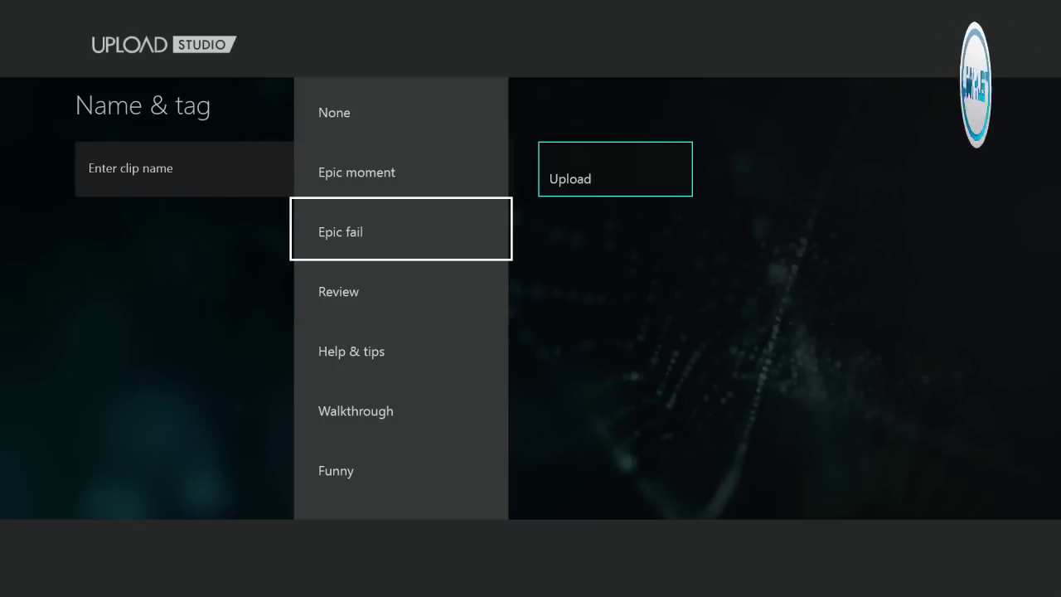
pyautogui.press('Return')
# Upload the tagged clip and save a copy of it to SkyDrive.
pyautogui.press('Return')
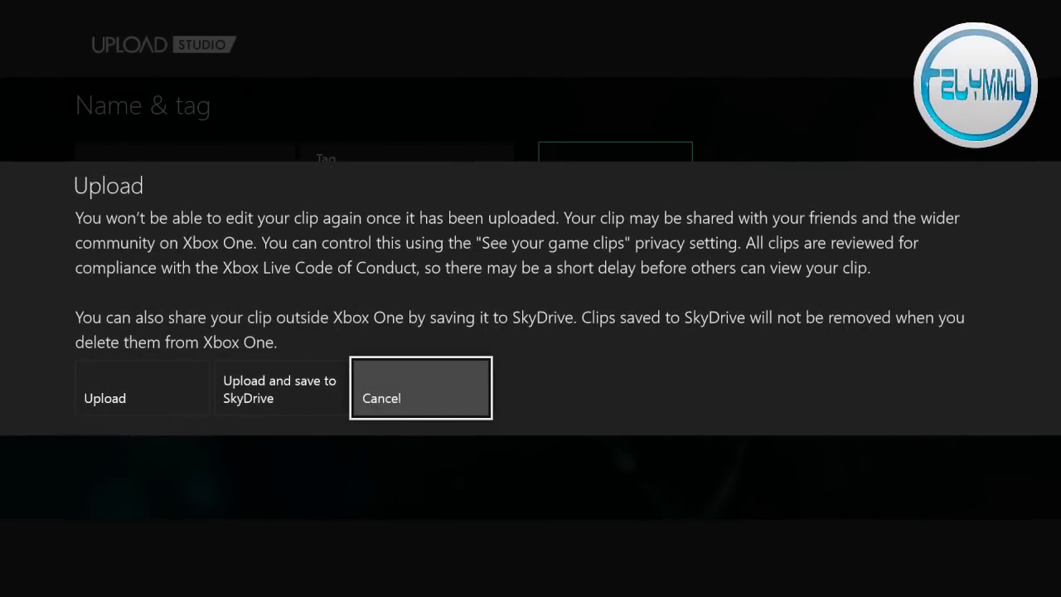
pyautogui.press('Left')
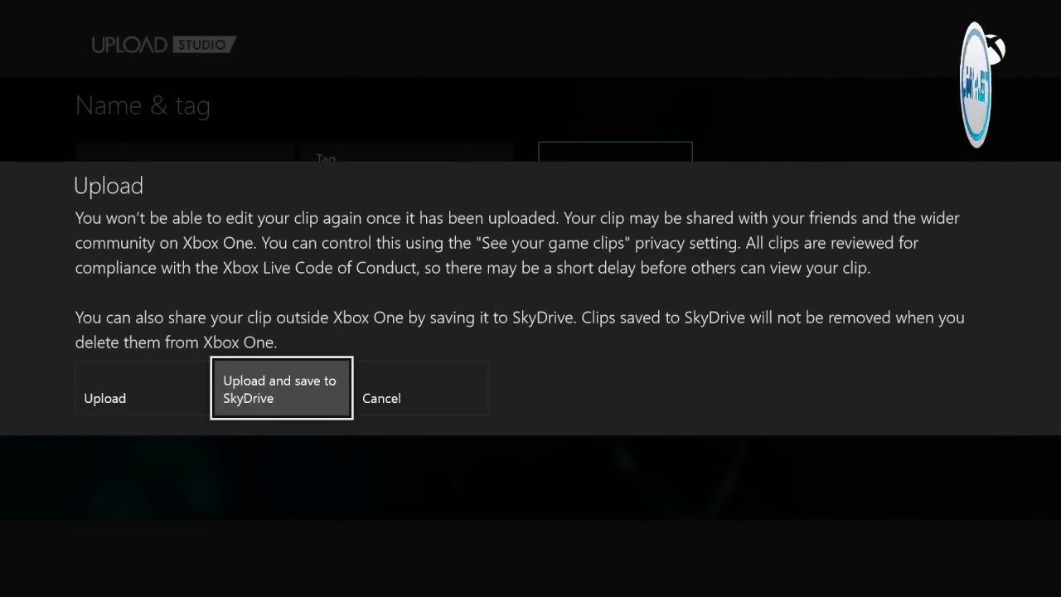
pyautogui.press('Return')
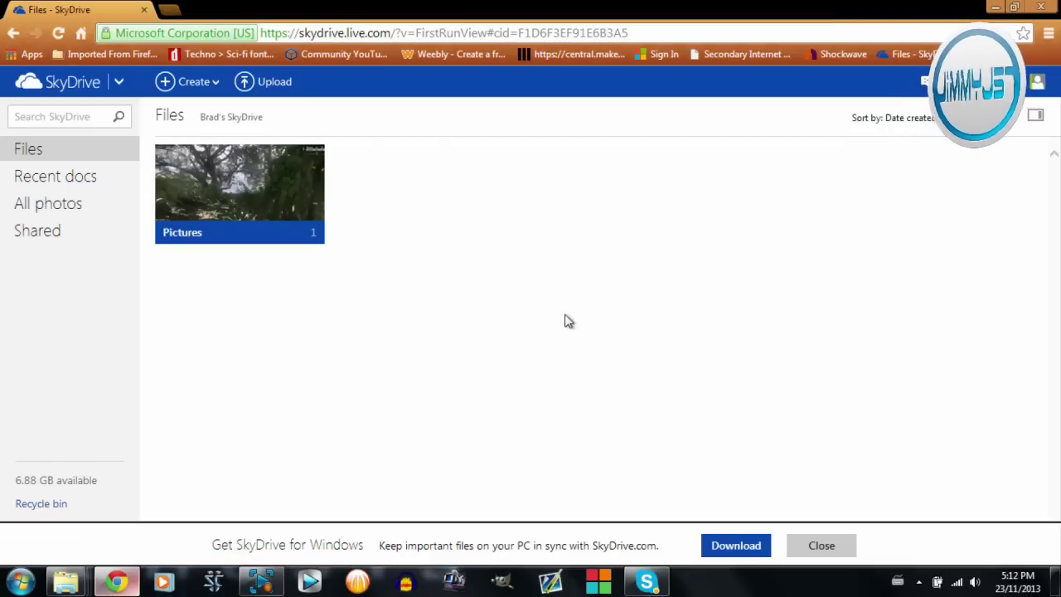
# On the SkyDrive website, open the clip in the Xbox Game DVR folder under Pictures and pause its playback.
pyautogui.click(240, 202)
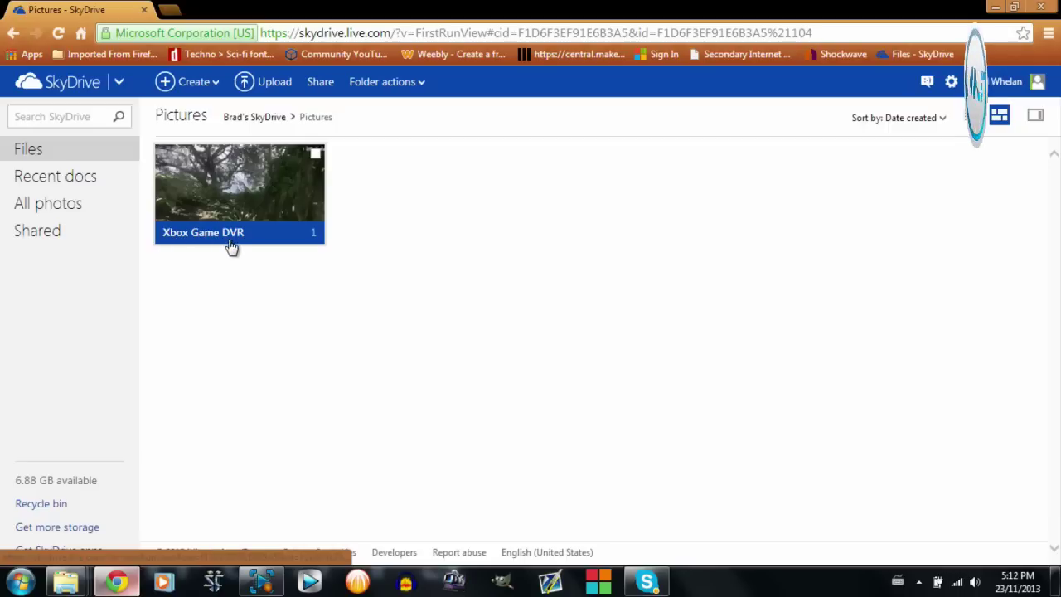
pyautogui.click(220, 167)
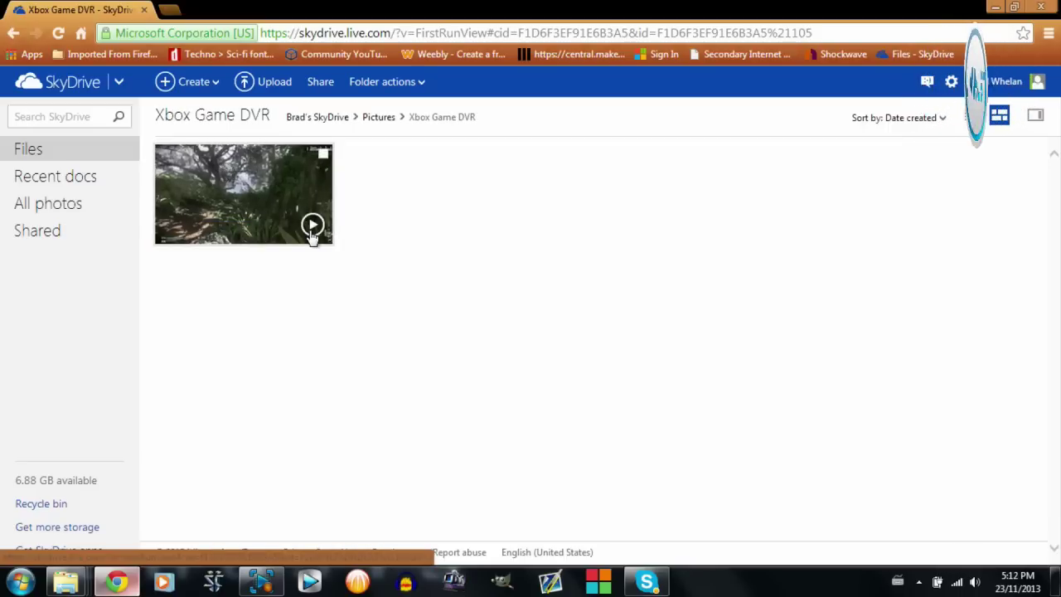
pyautogui.click(311, 230)
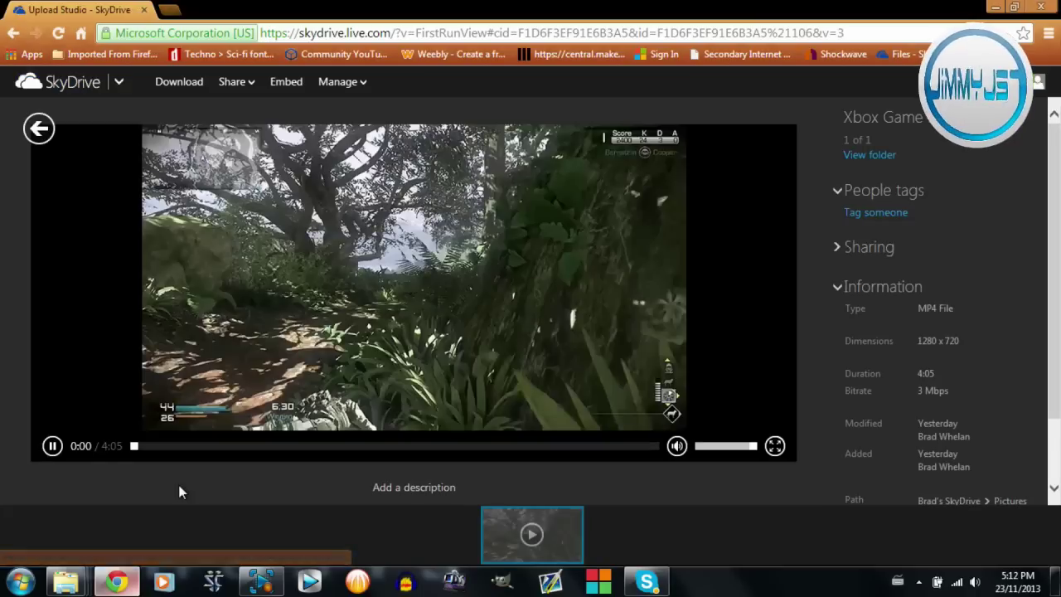
pyautogui.click(53, 446)
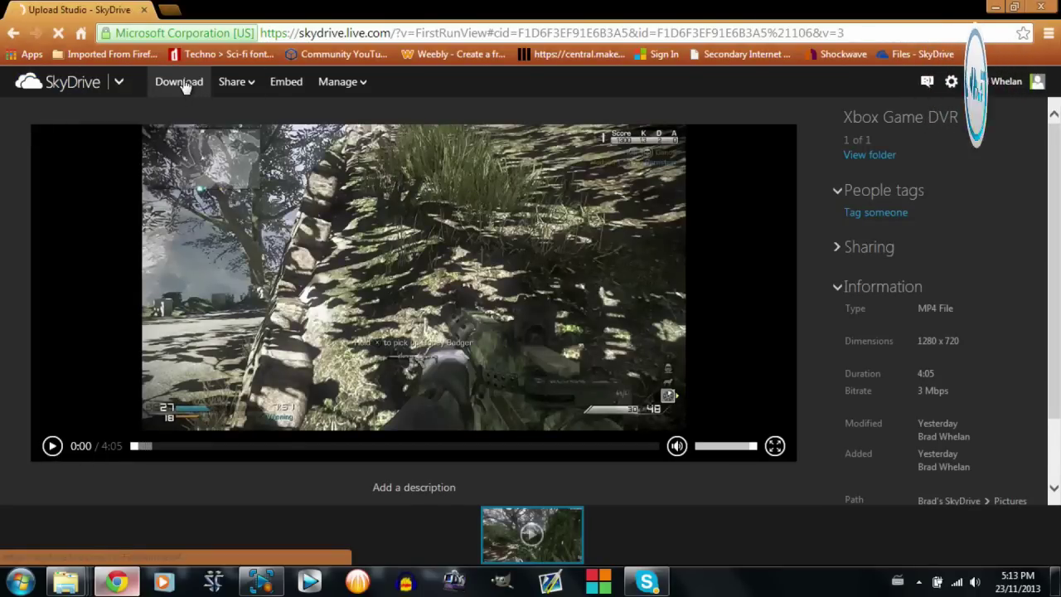
# Start downloading the clip as an MPEG-4 movie, enter the file name cool trickshot clip and cancel the save.
pyautogui.click(179, 81)
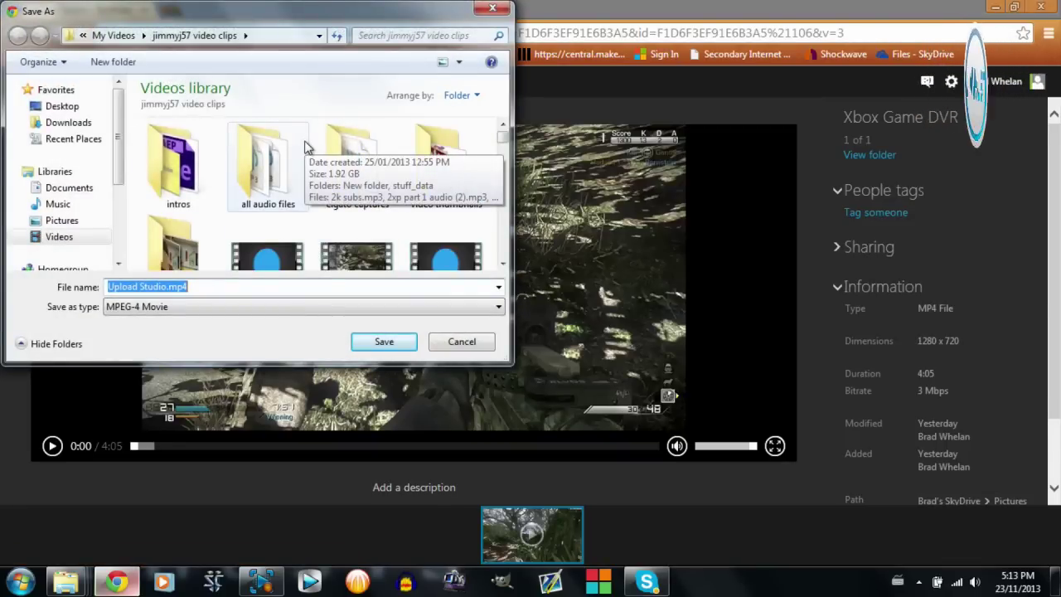
pyautogui.write('dfsd')
pyautogui.press('BackSpace')
pyautogui.press('BackSpace')
pyautogui.press('BackSpace')
pyautogui.press('BackSpace')
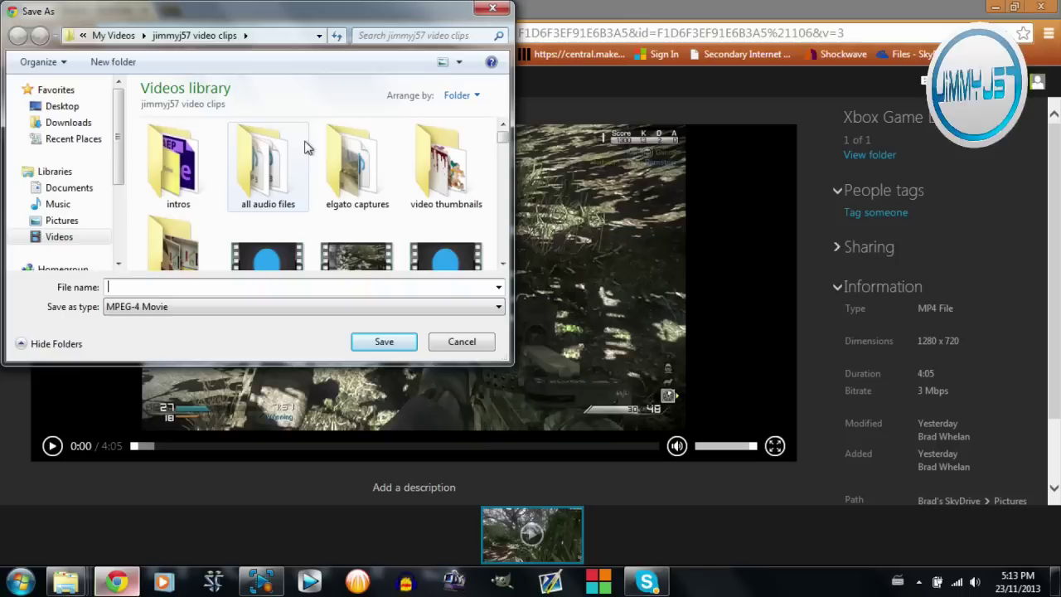
pyautogui.write('cool trick')
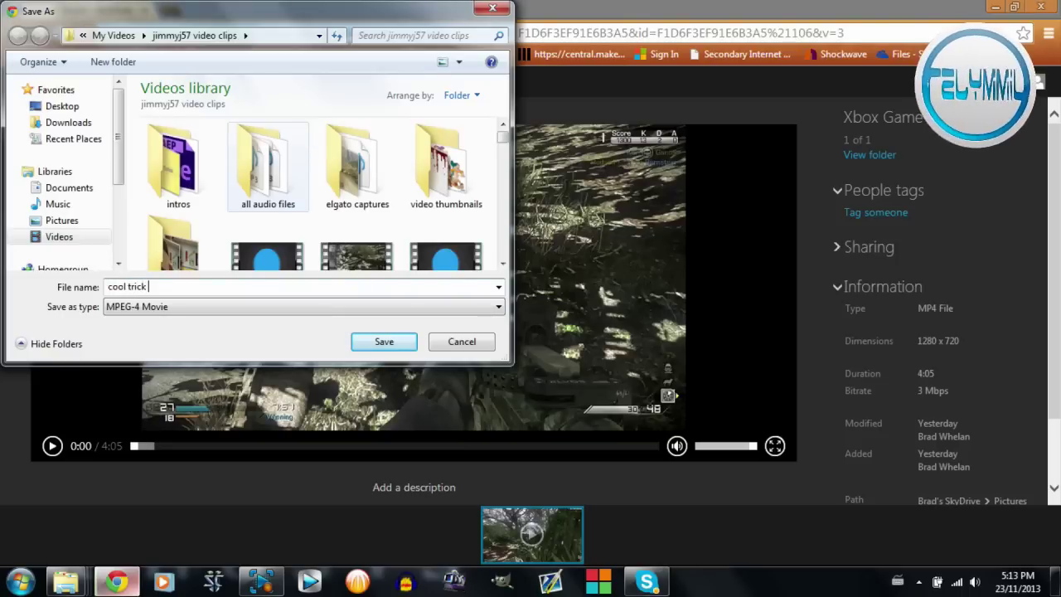
pyautogui.write('shot lo')
pyautogui.press('BackSpace')
pyautogui.press('BackSpace')
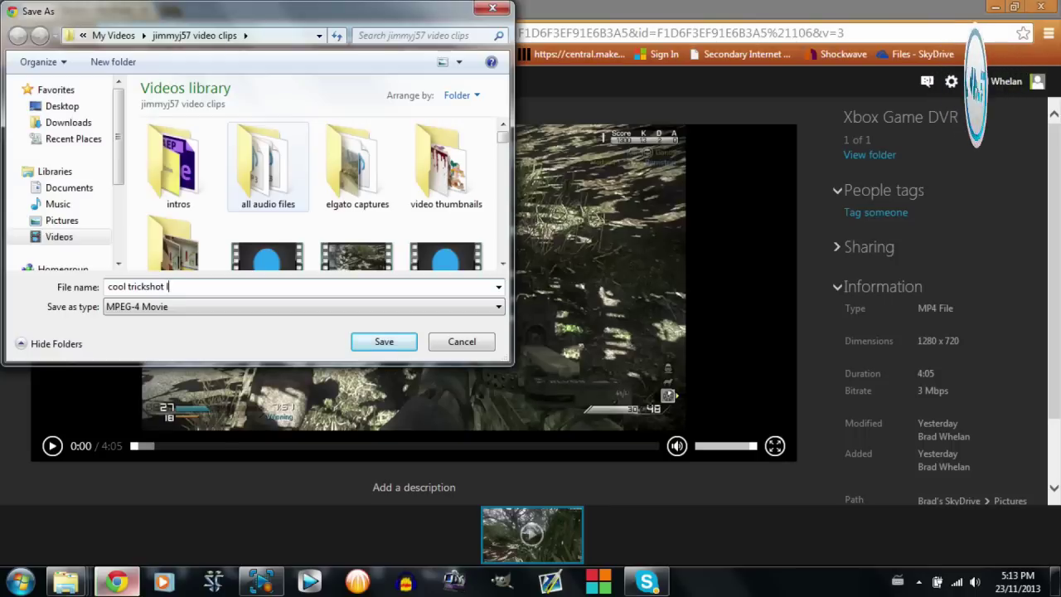
pyautogui.write('clip')
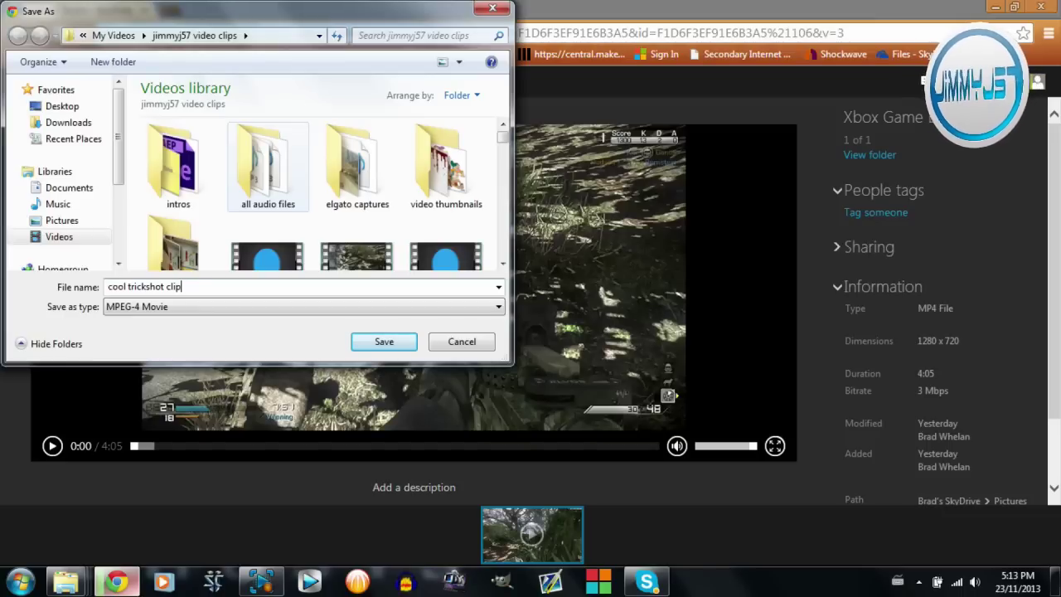
pyautogui.click(493, 8)
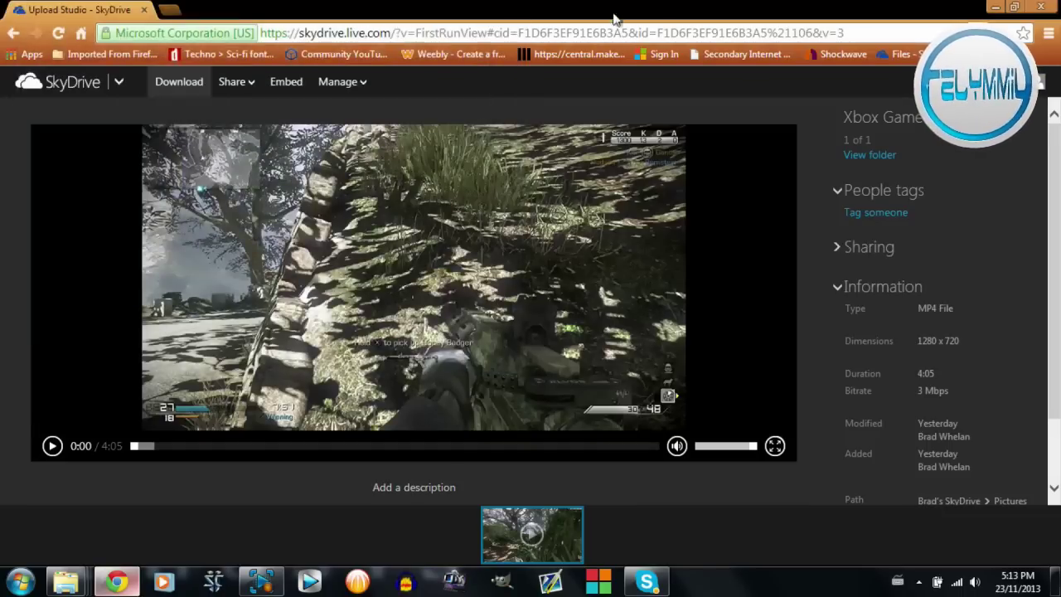
# Close the browser and hide the desktop icons.
pyautogui.click(1052, 7)
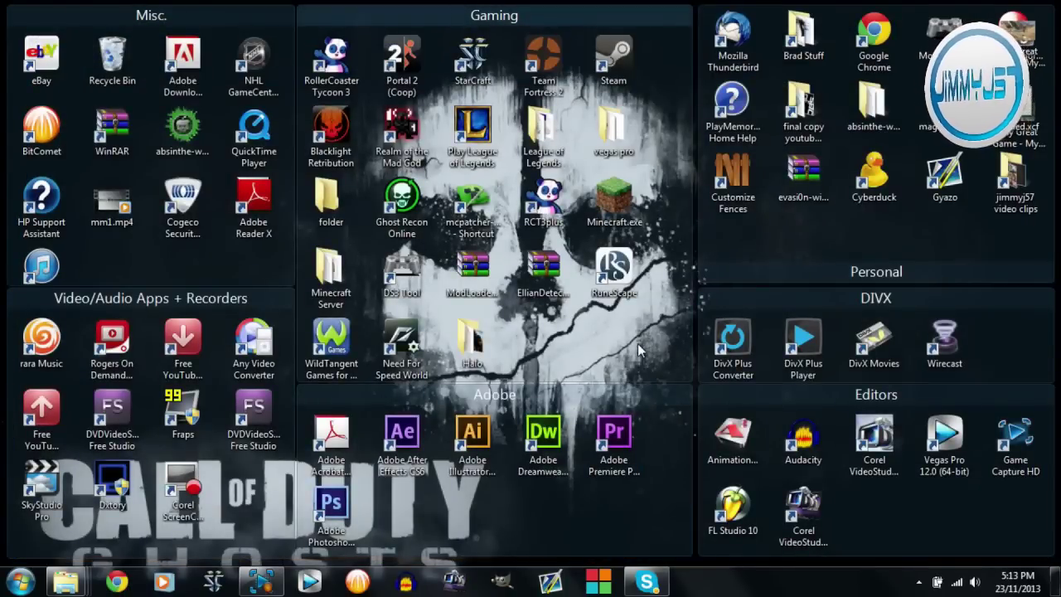
pyautogui.doubleClick(637, 343)
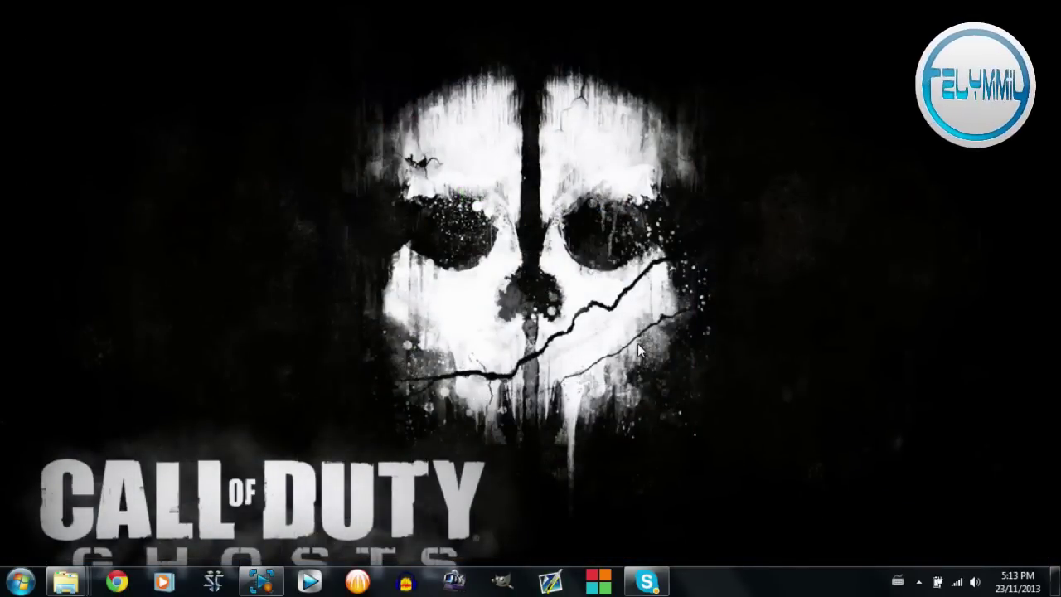